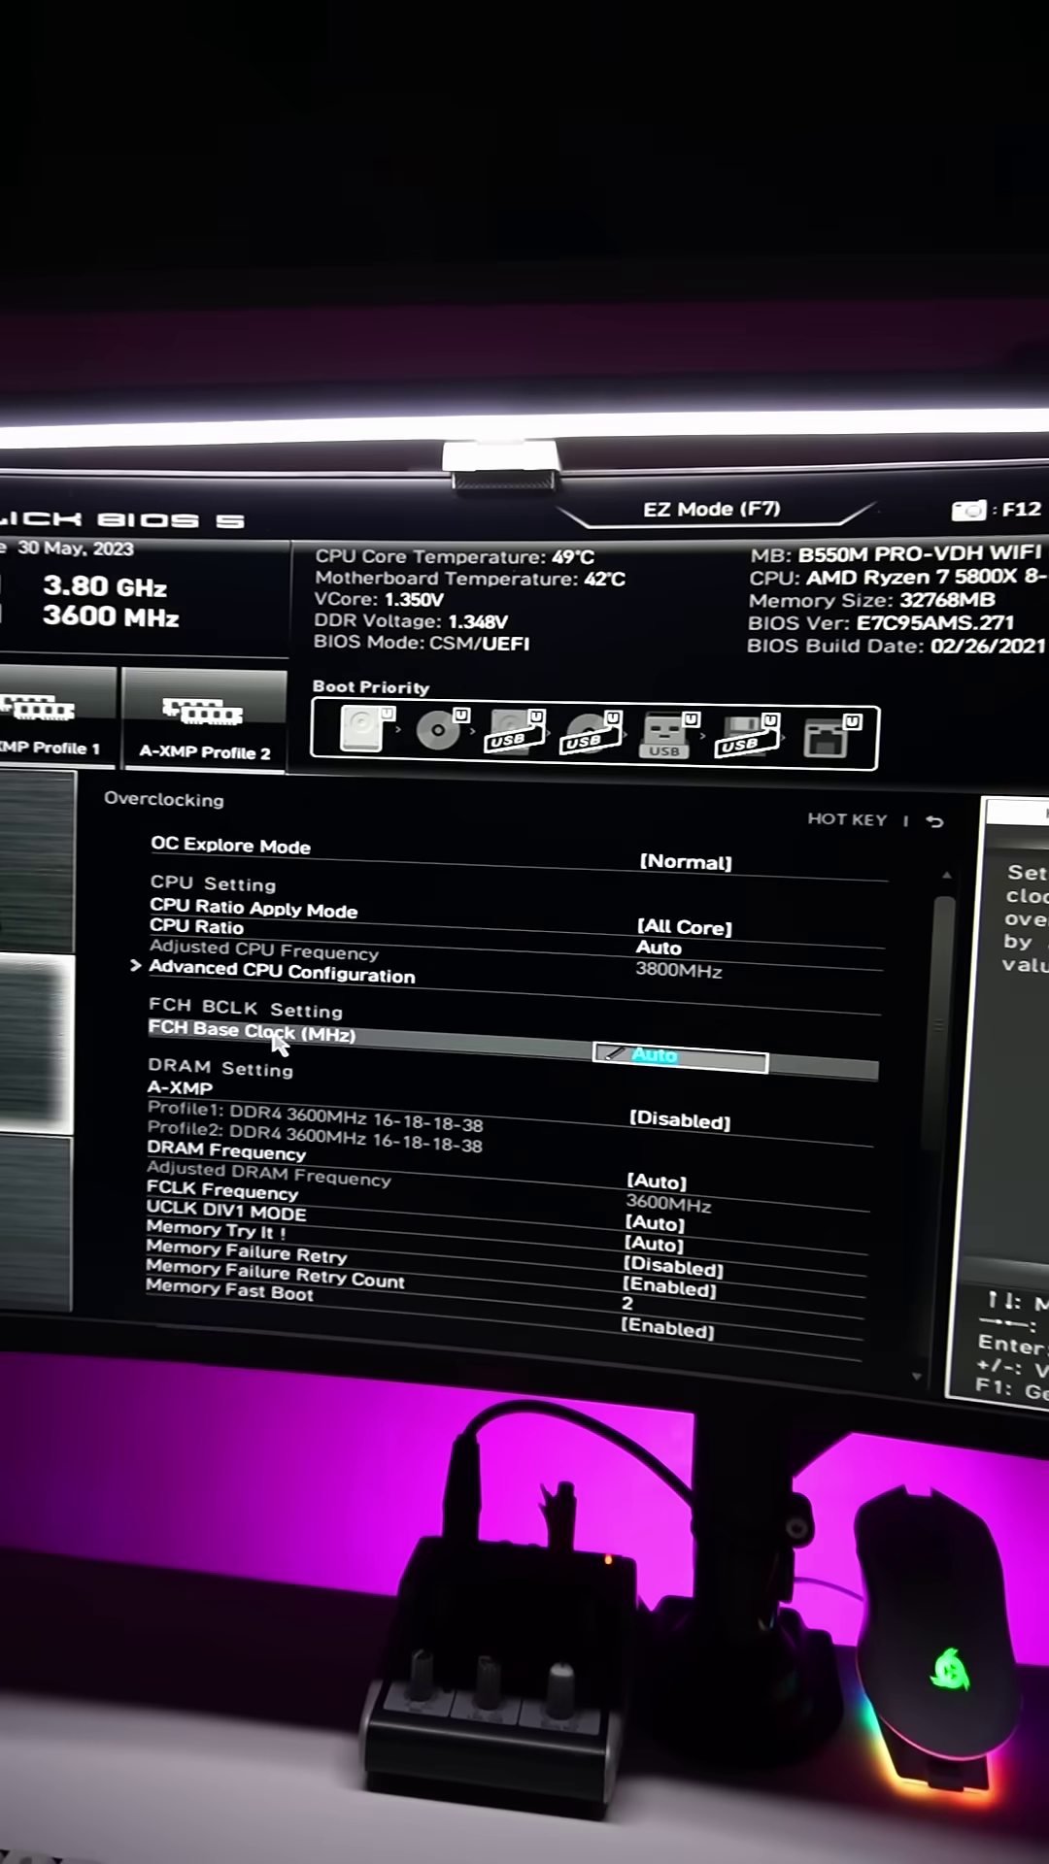
- Under Advanced CPU Configuration > AMD Overclocking, set Precision Boost Overdrive to Advanced
click(291, 975)
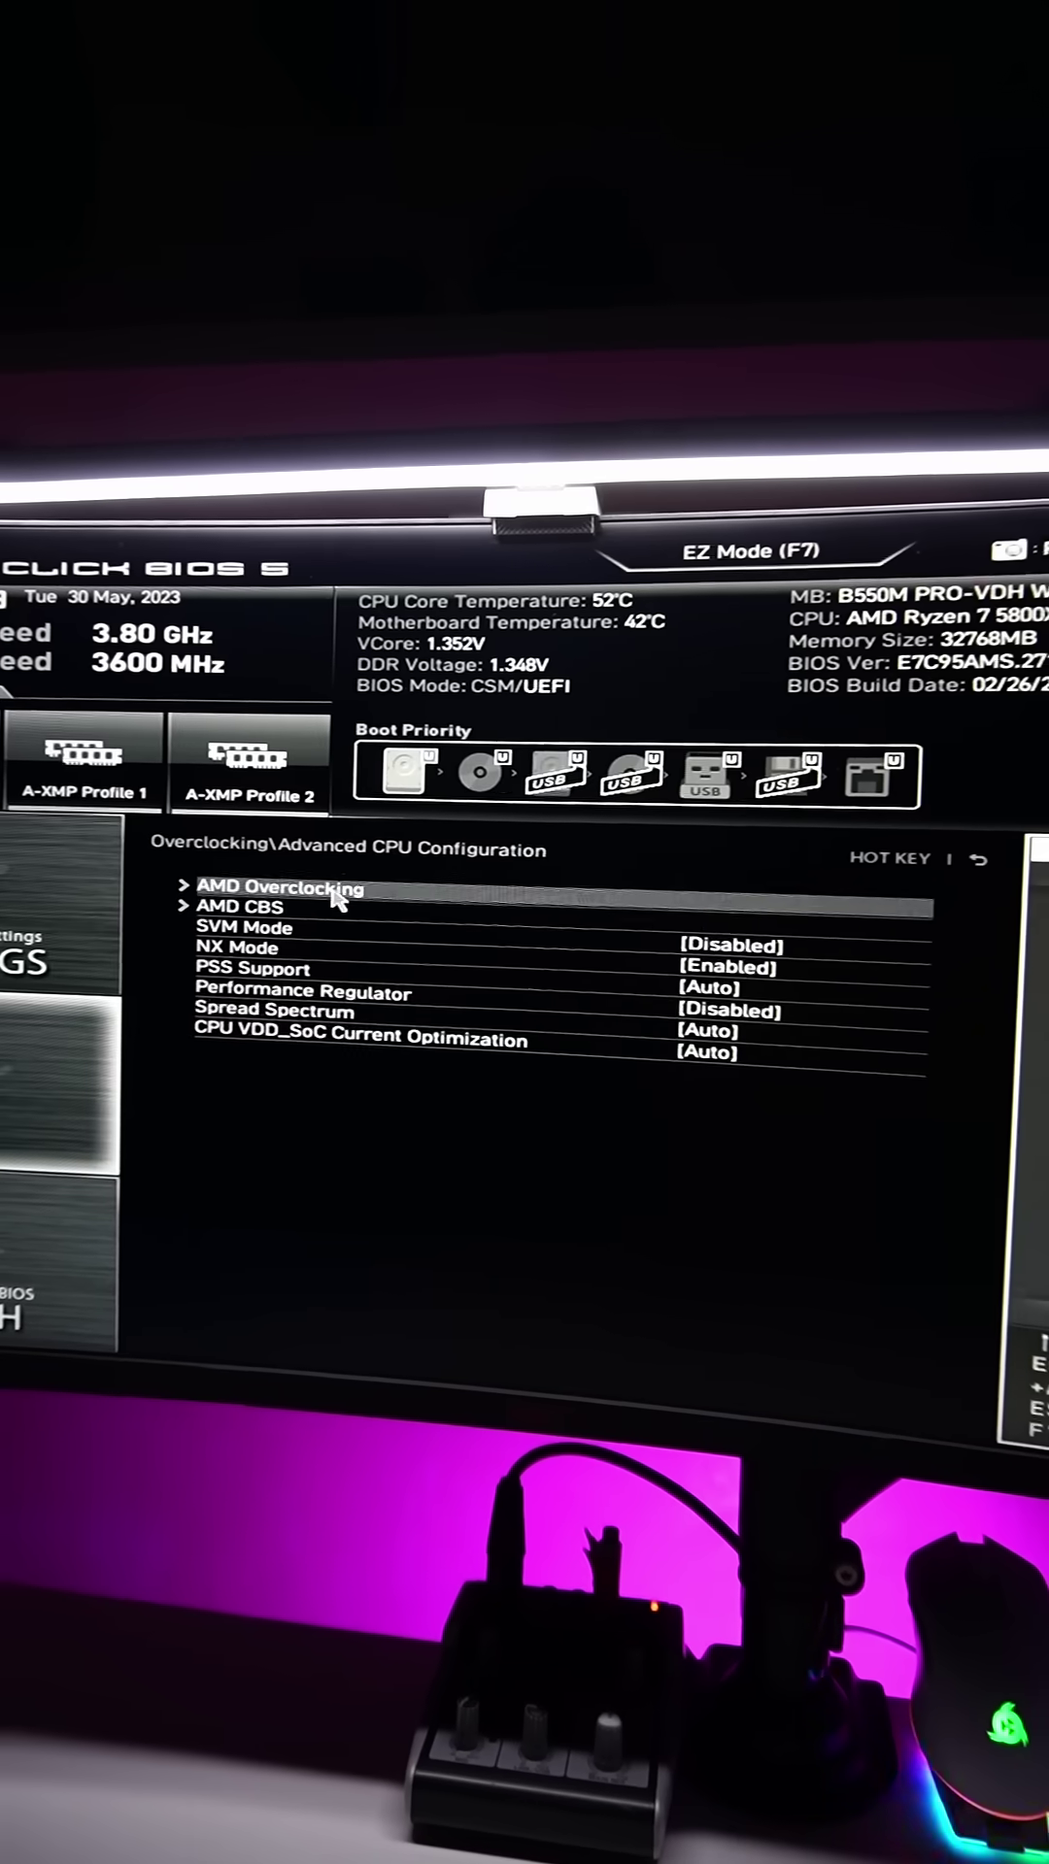
click(338, 892)
click(338, 892)
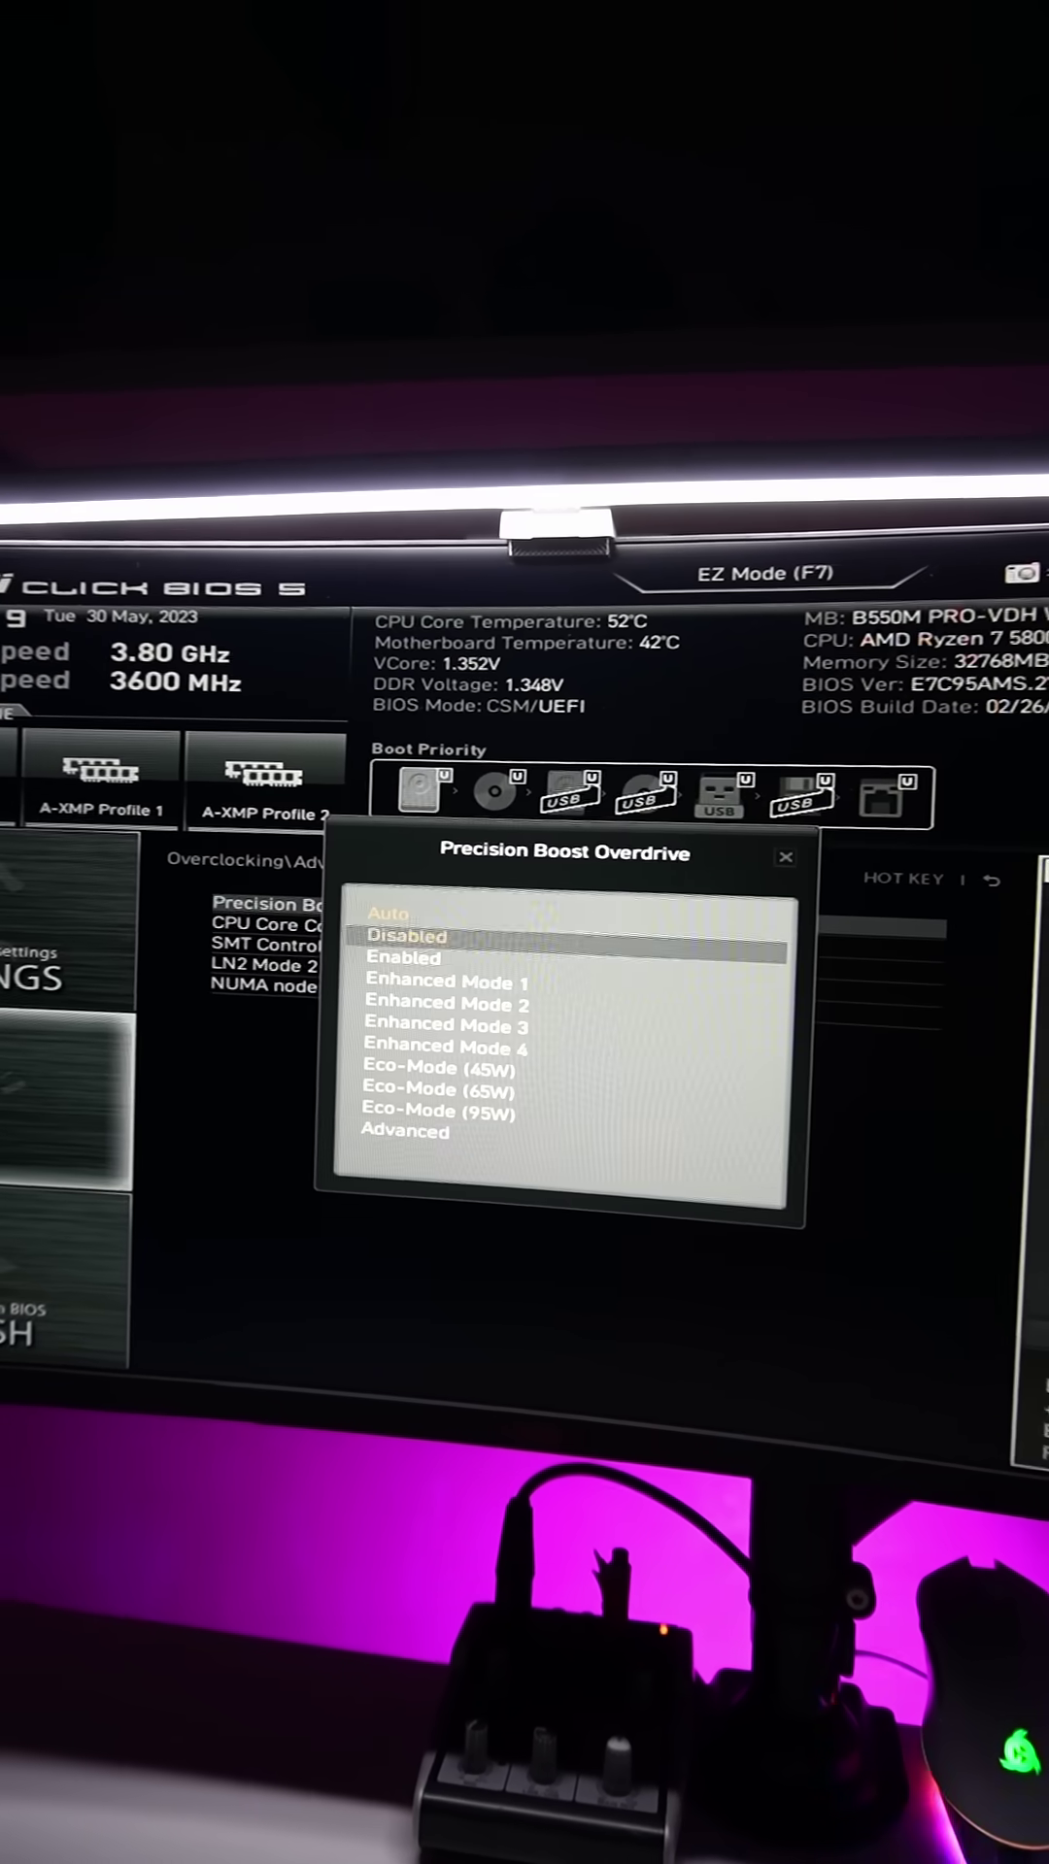
click(426, 1132)
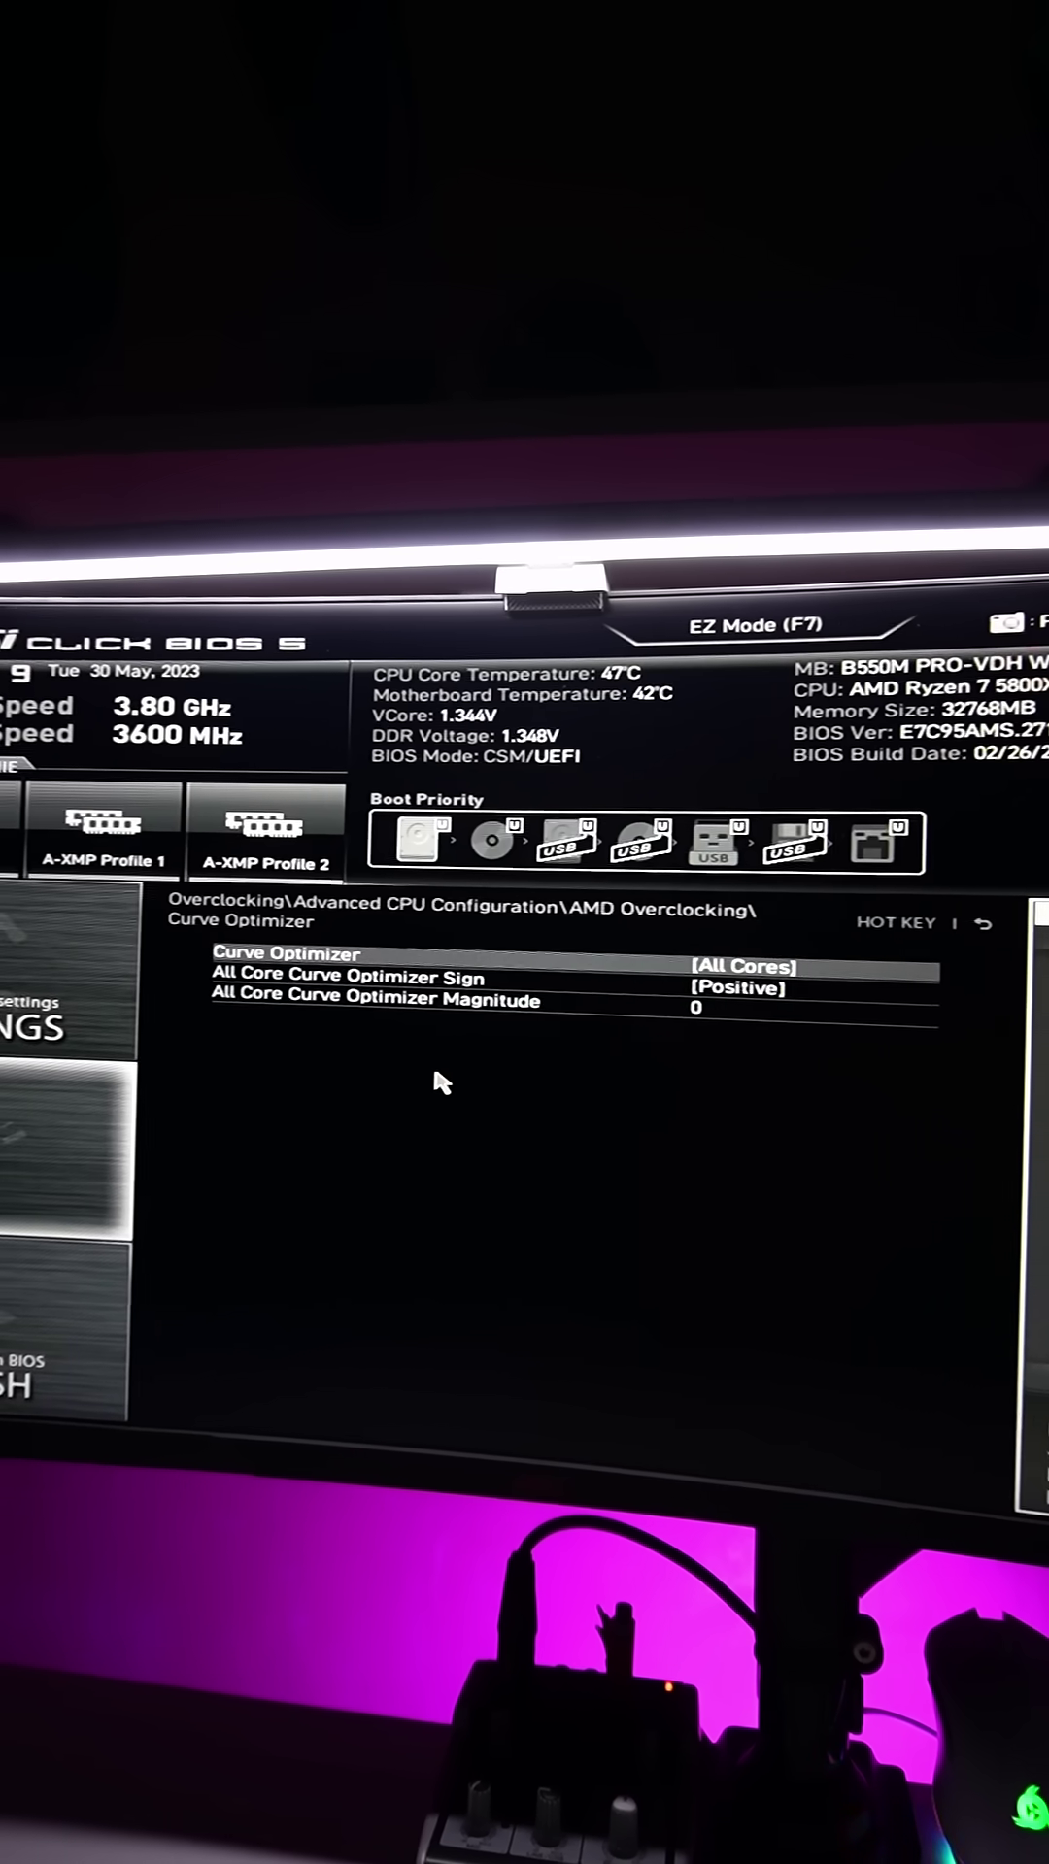
- Change the All Core Curve Optimizer Sign from Positive to Negative
click(488, 977)
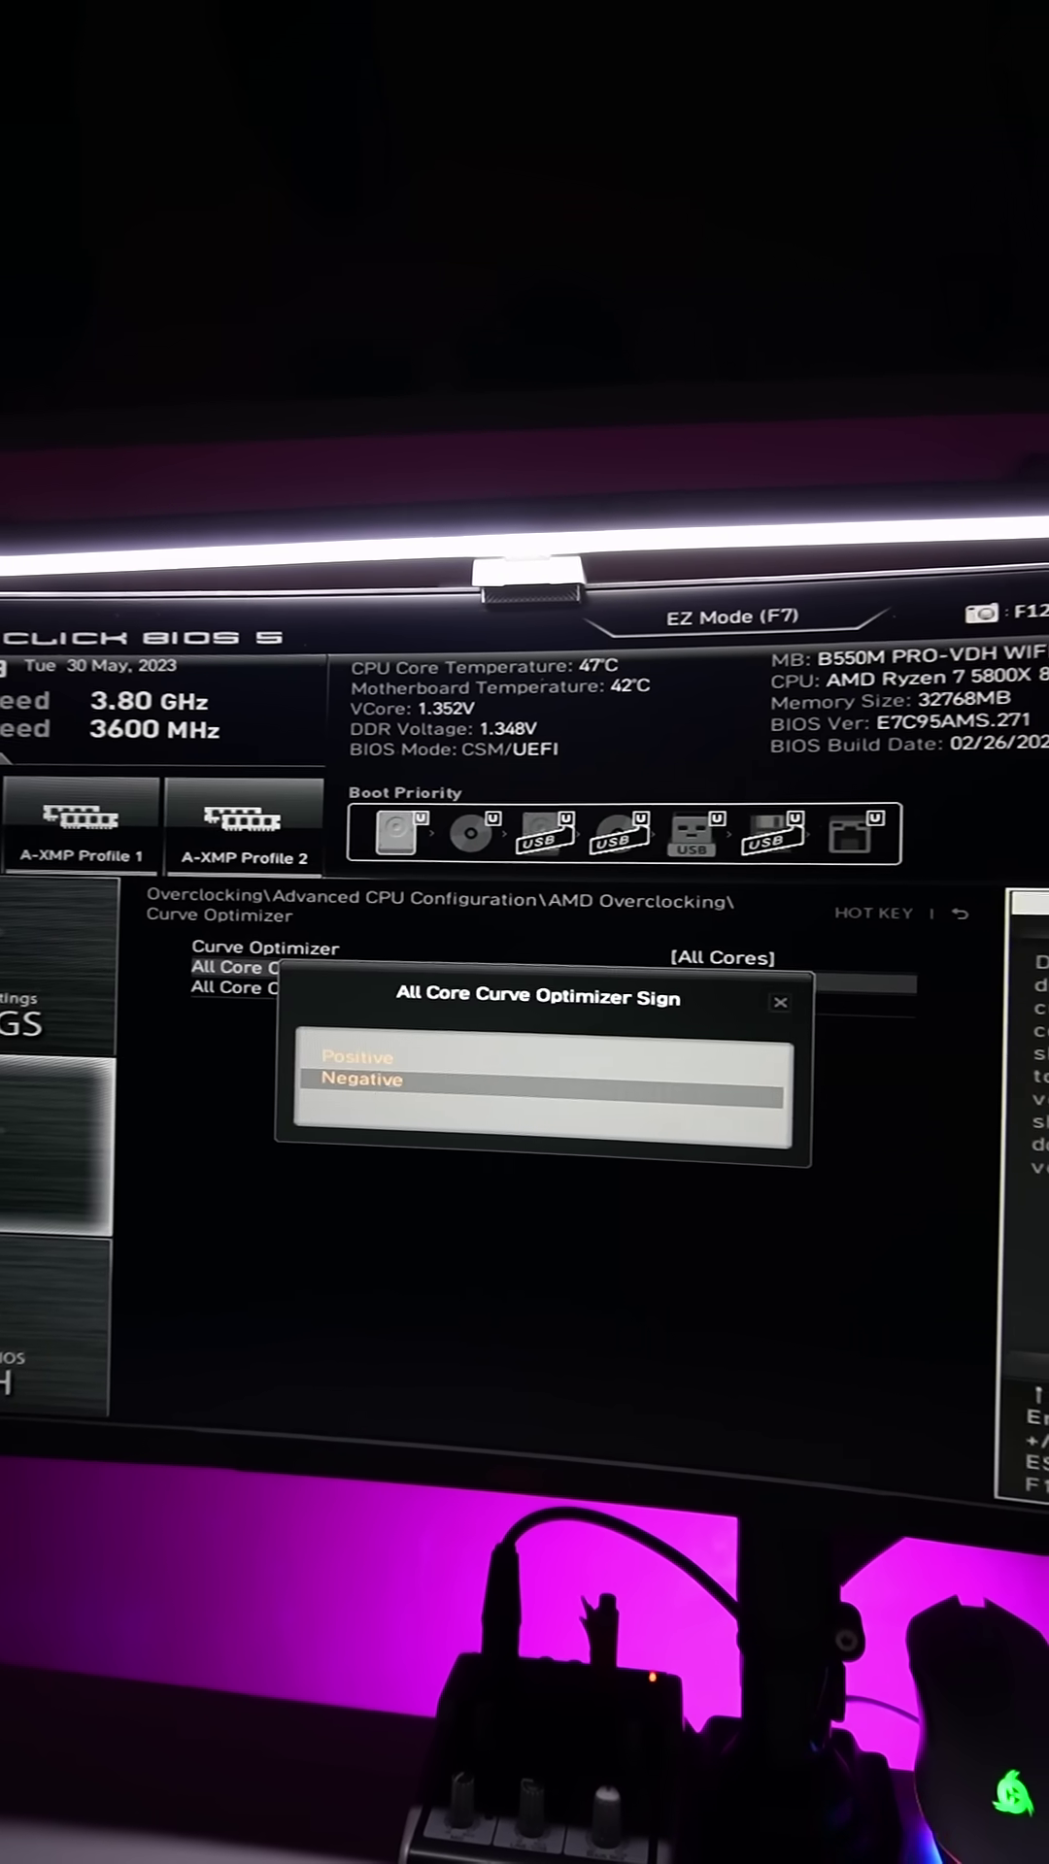
click(361, 1081)
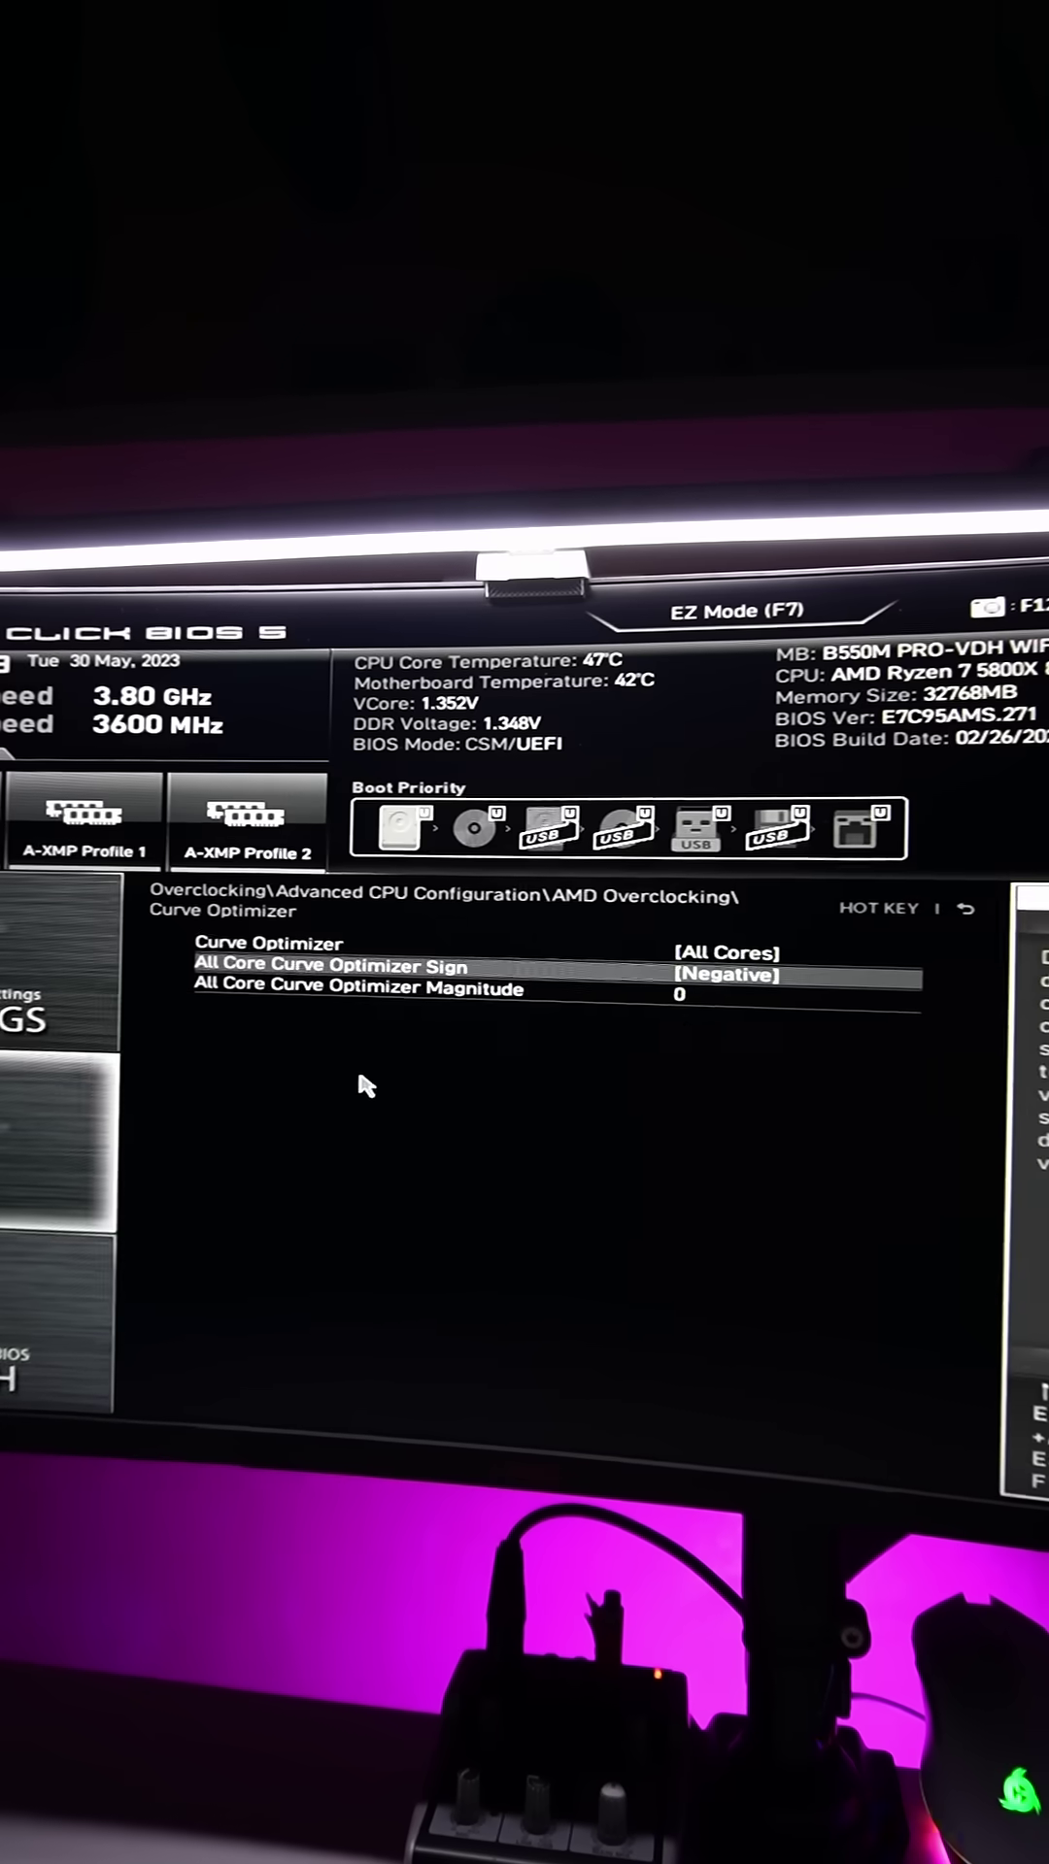
click(691, 1002)
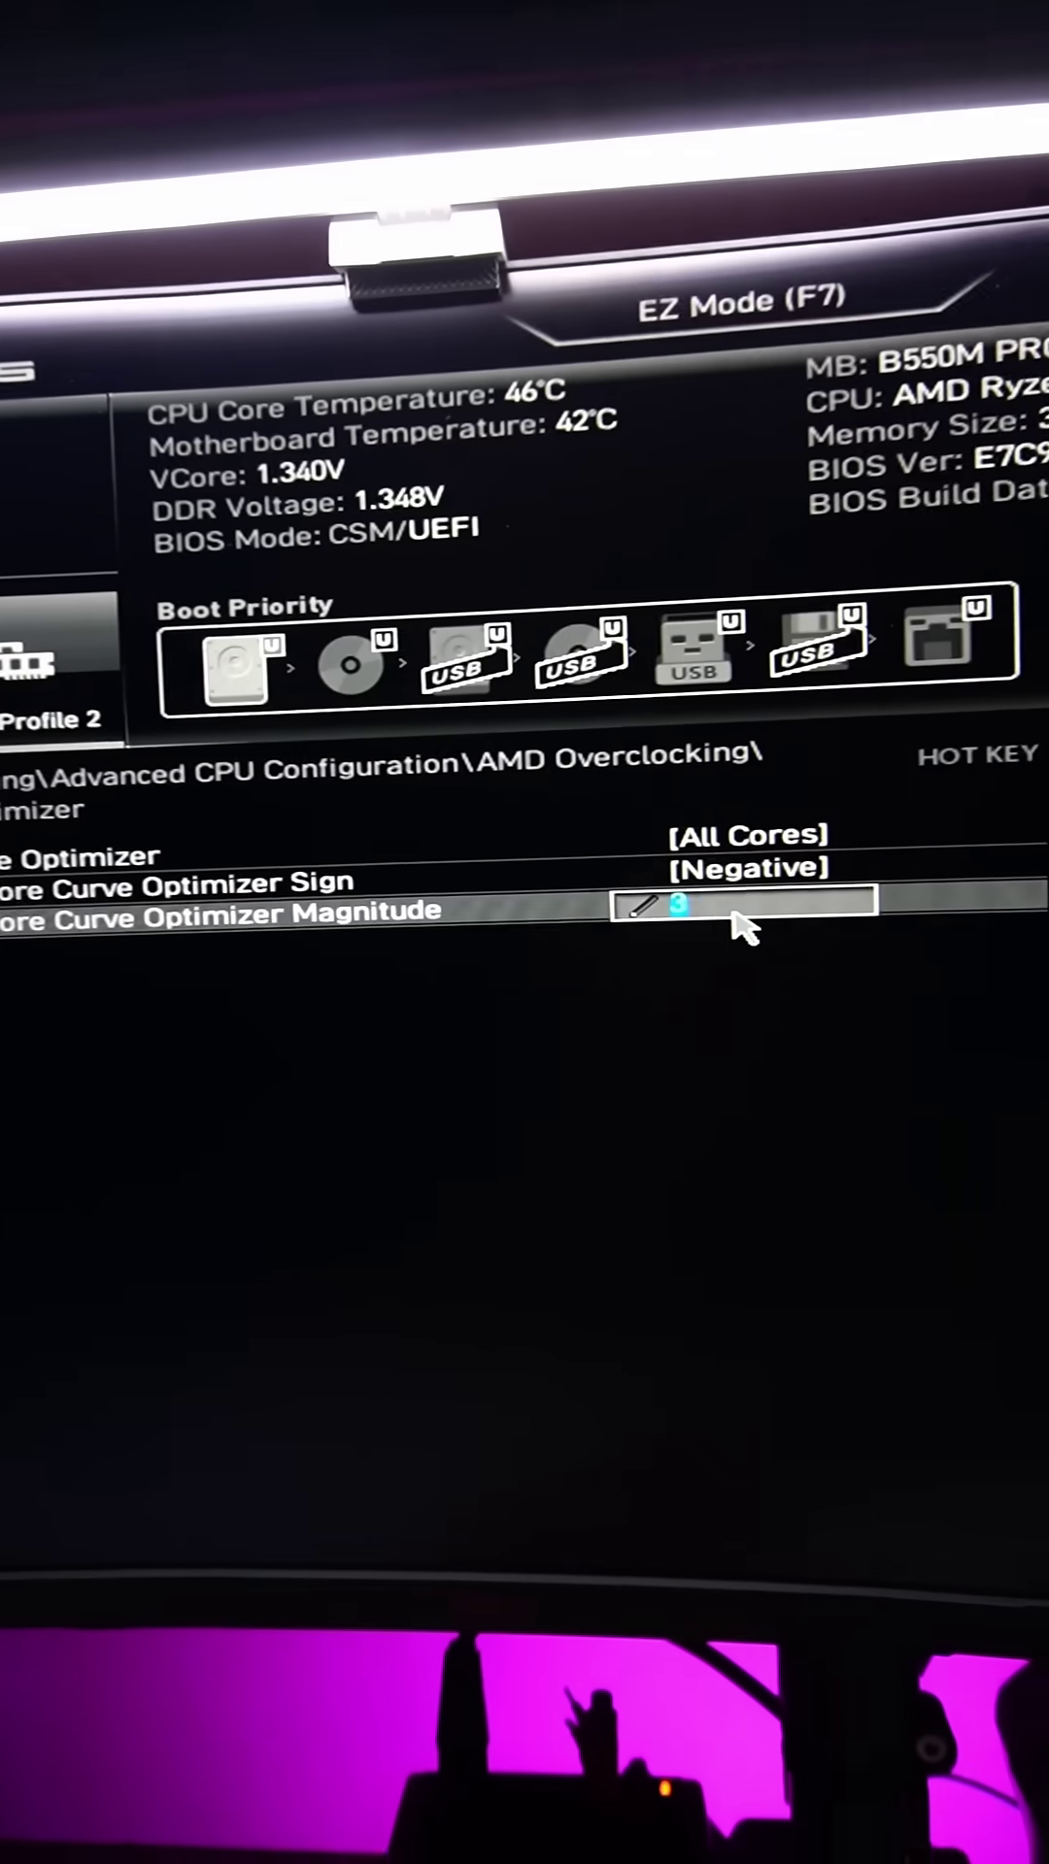
- Clear the All Core Curve Optimizer Magnitude field so 26 can be entered
key(BackSpace)
key(BackSpace)
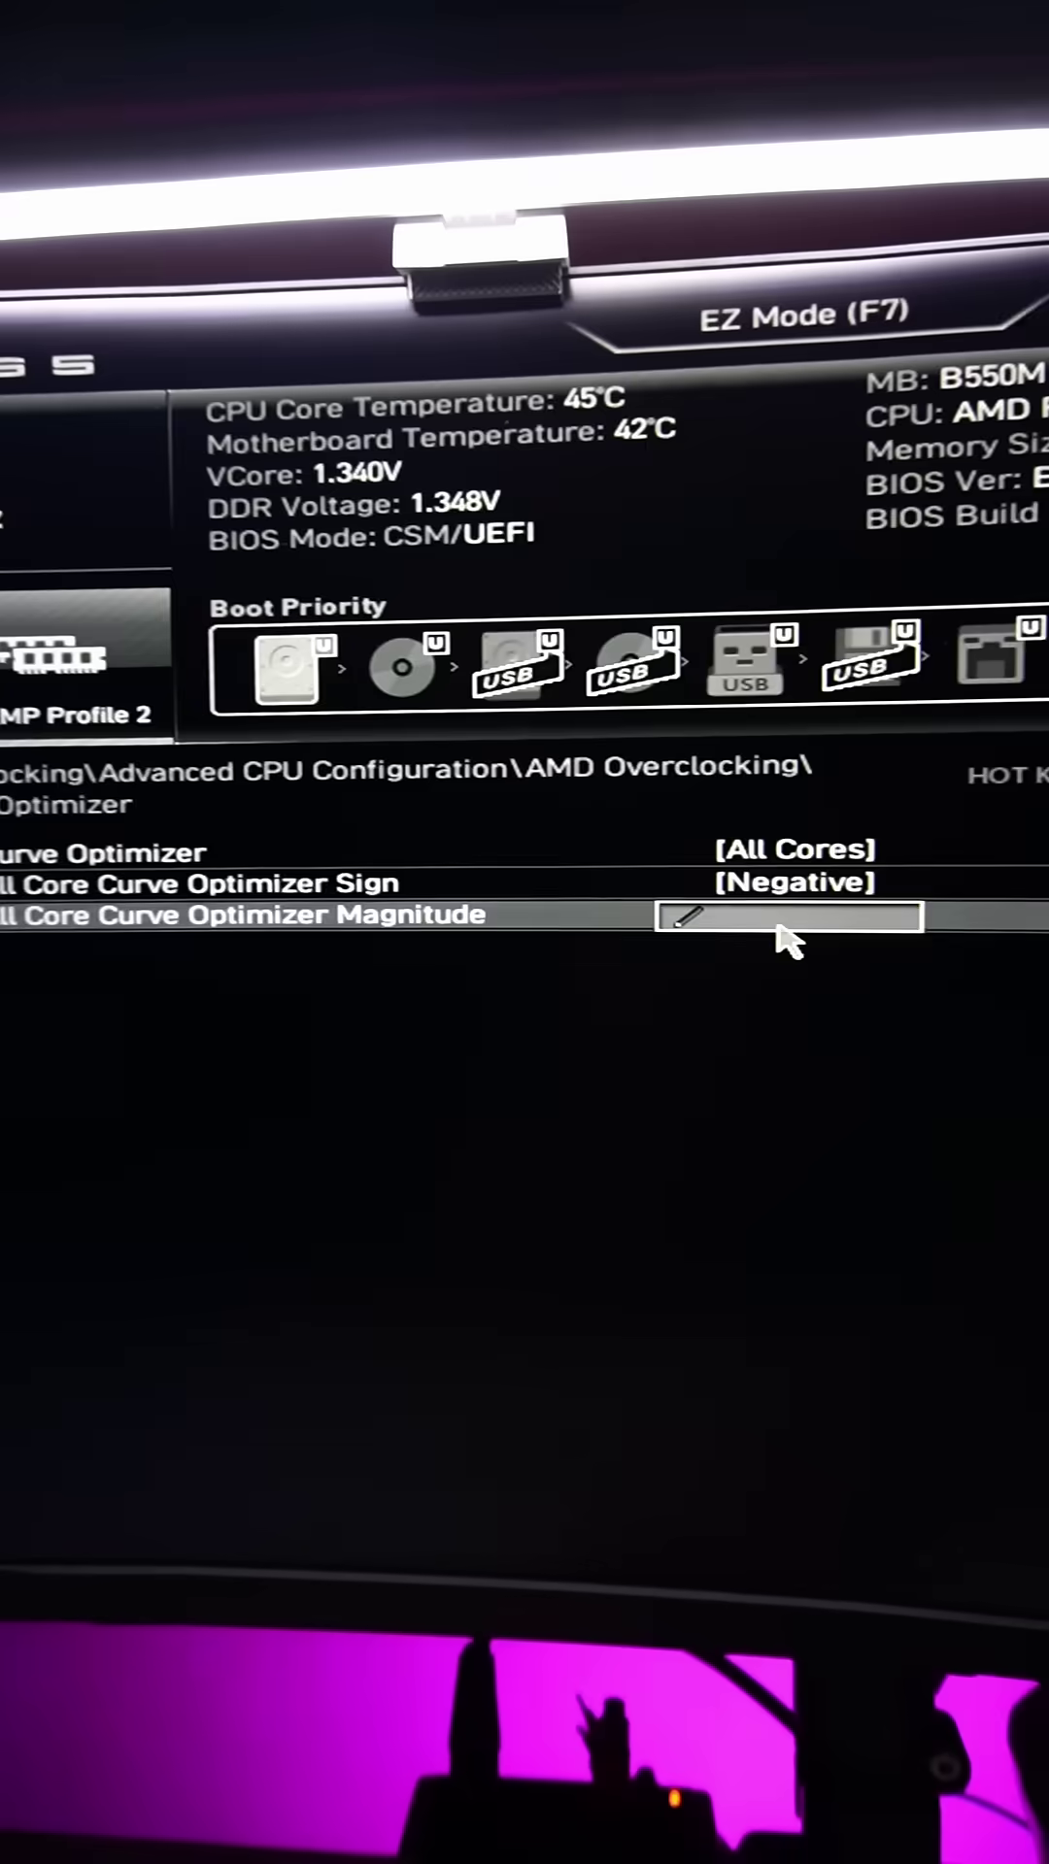
text(3)
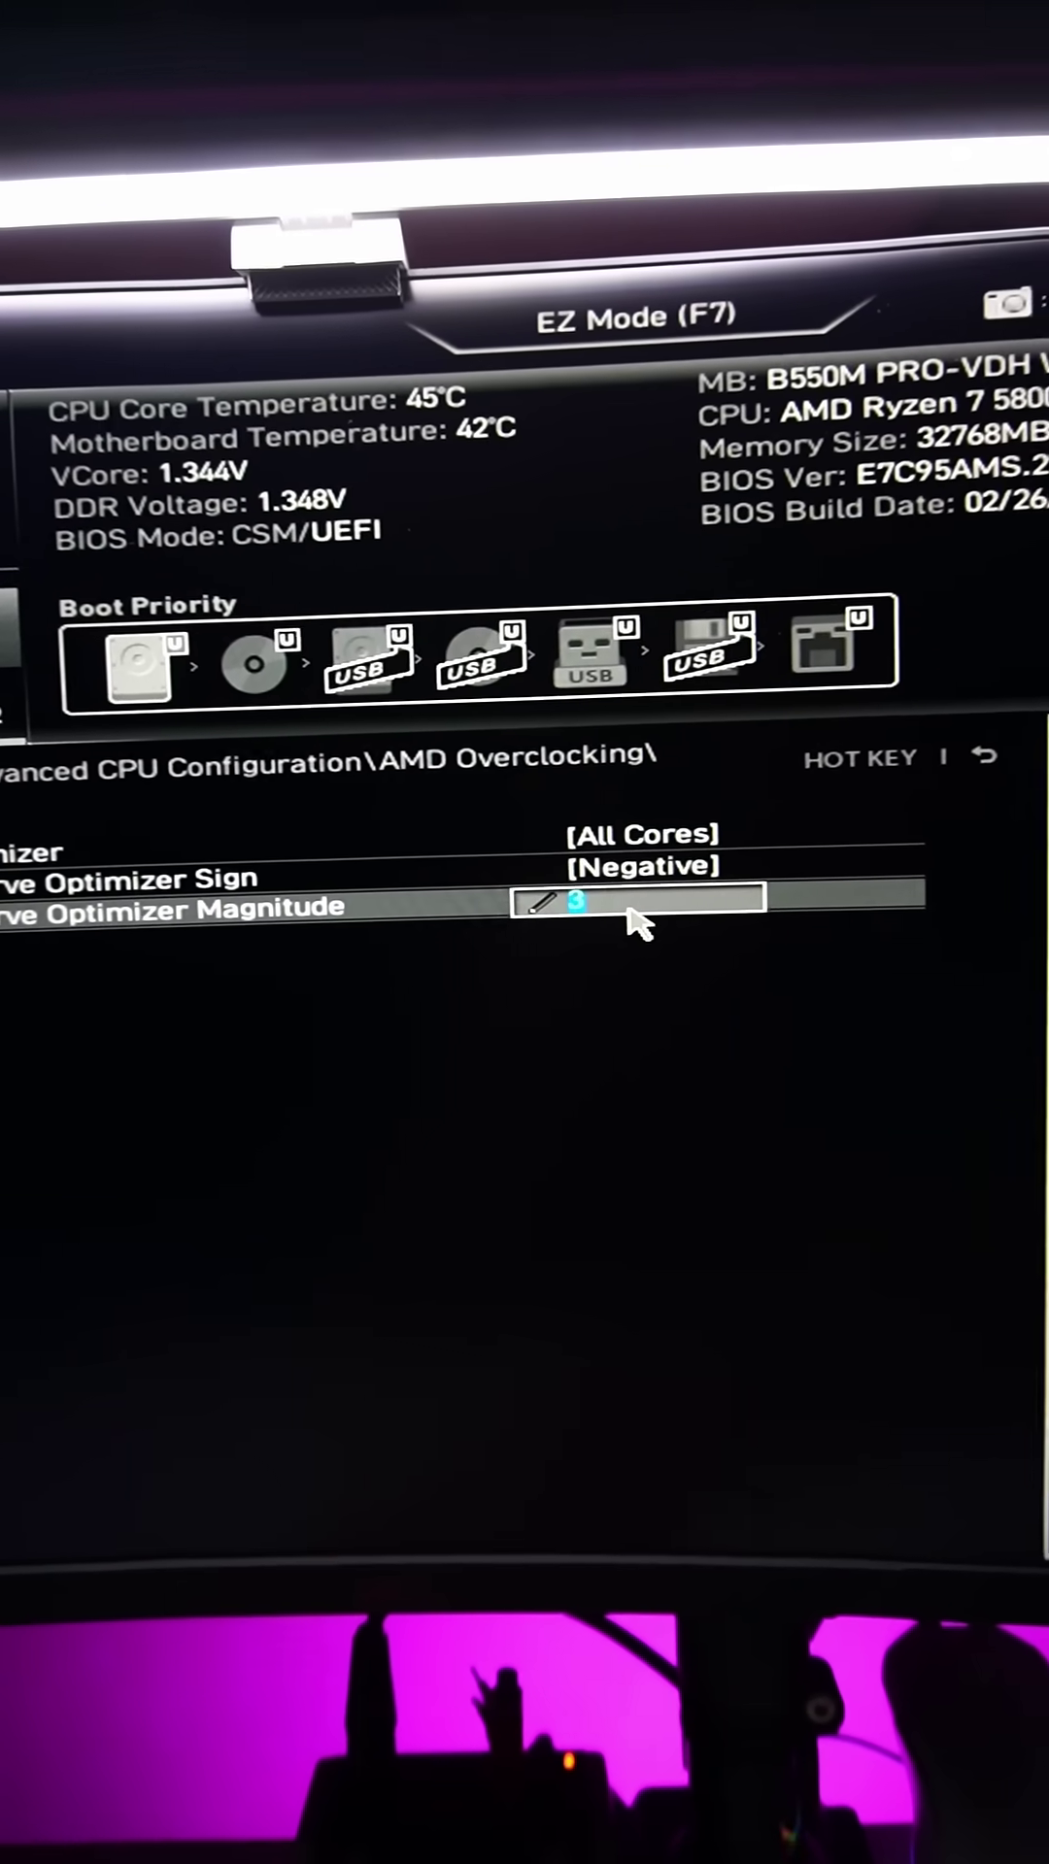
text(0)
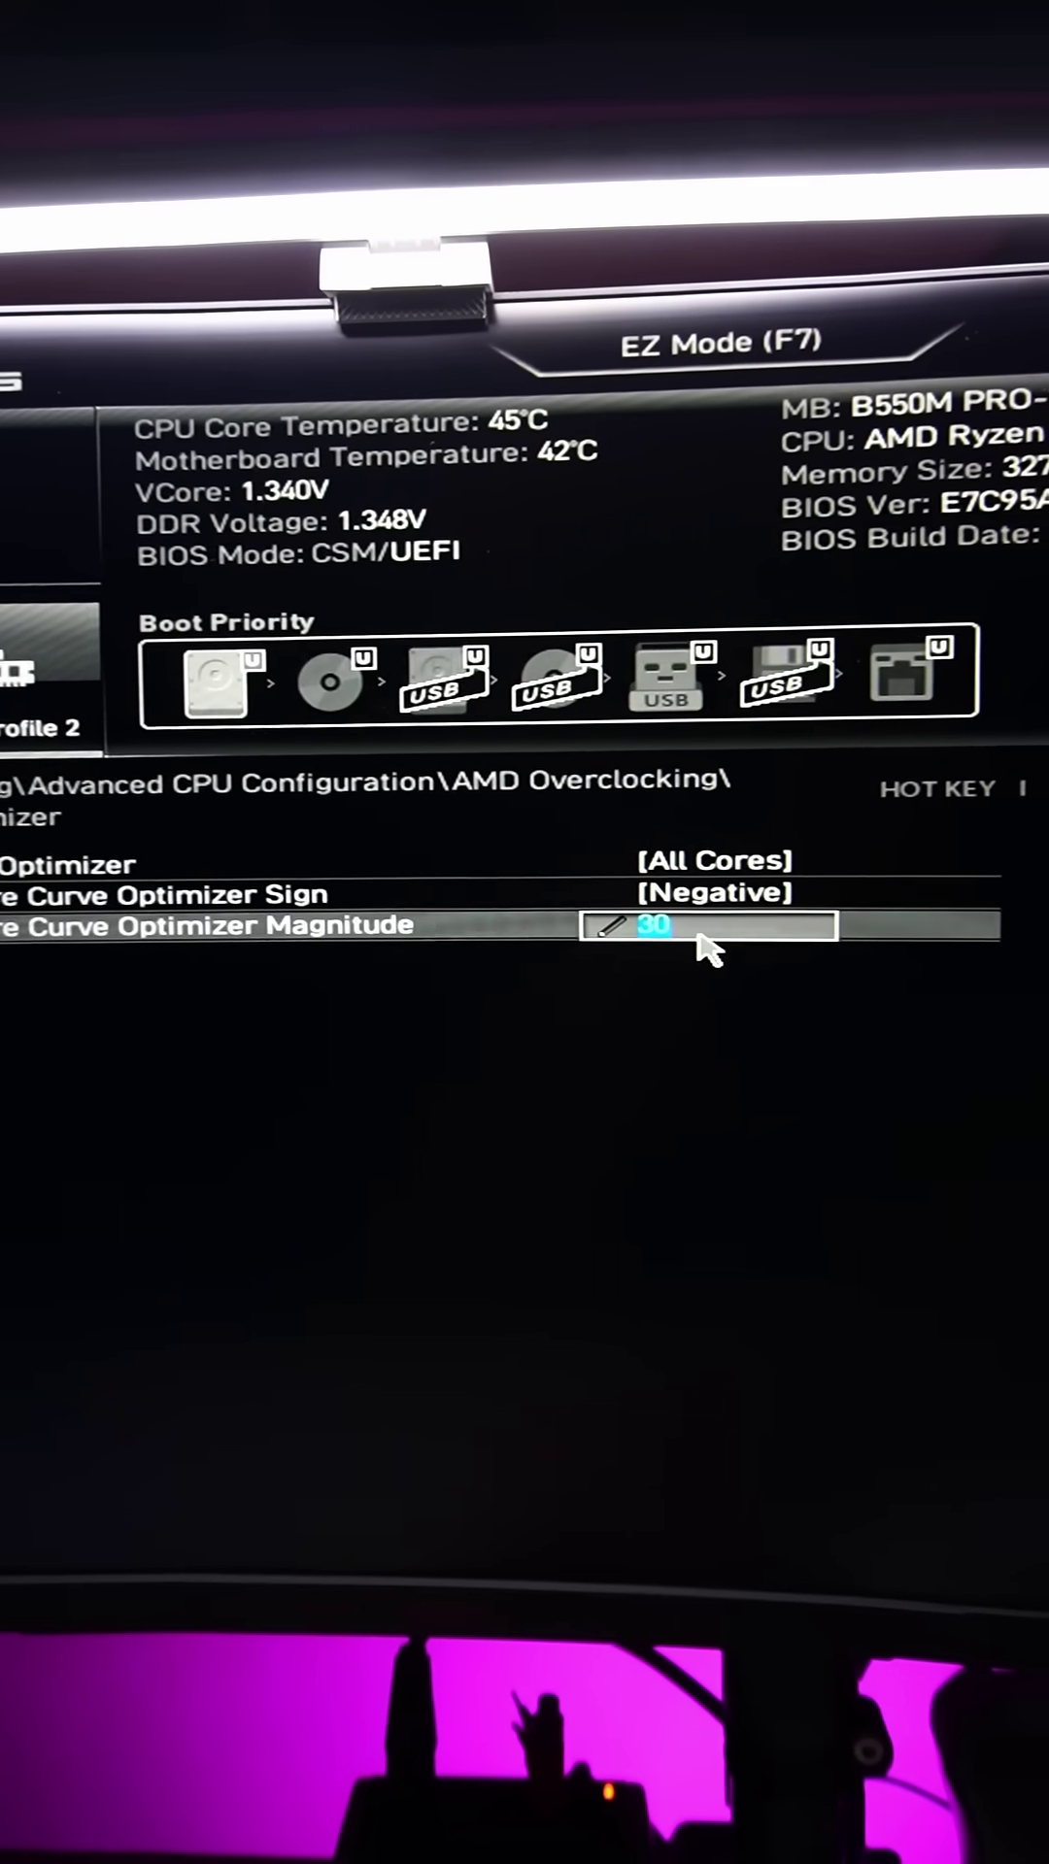
key(BackSpace)
key(BackSpace)
text(25)
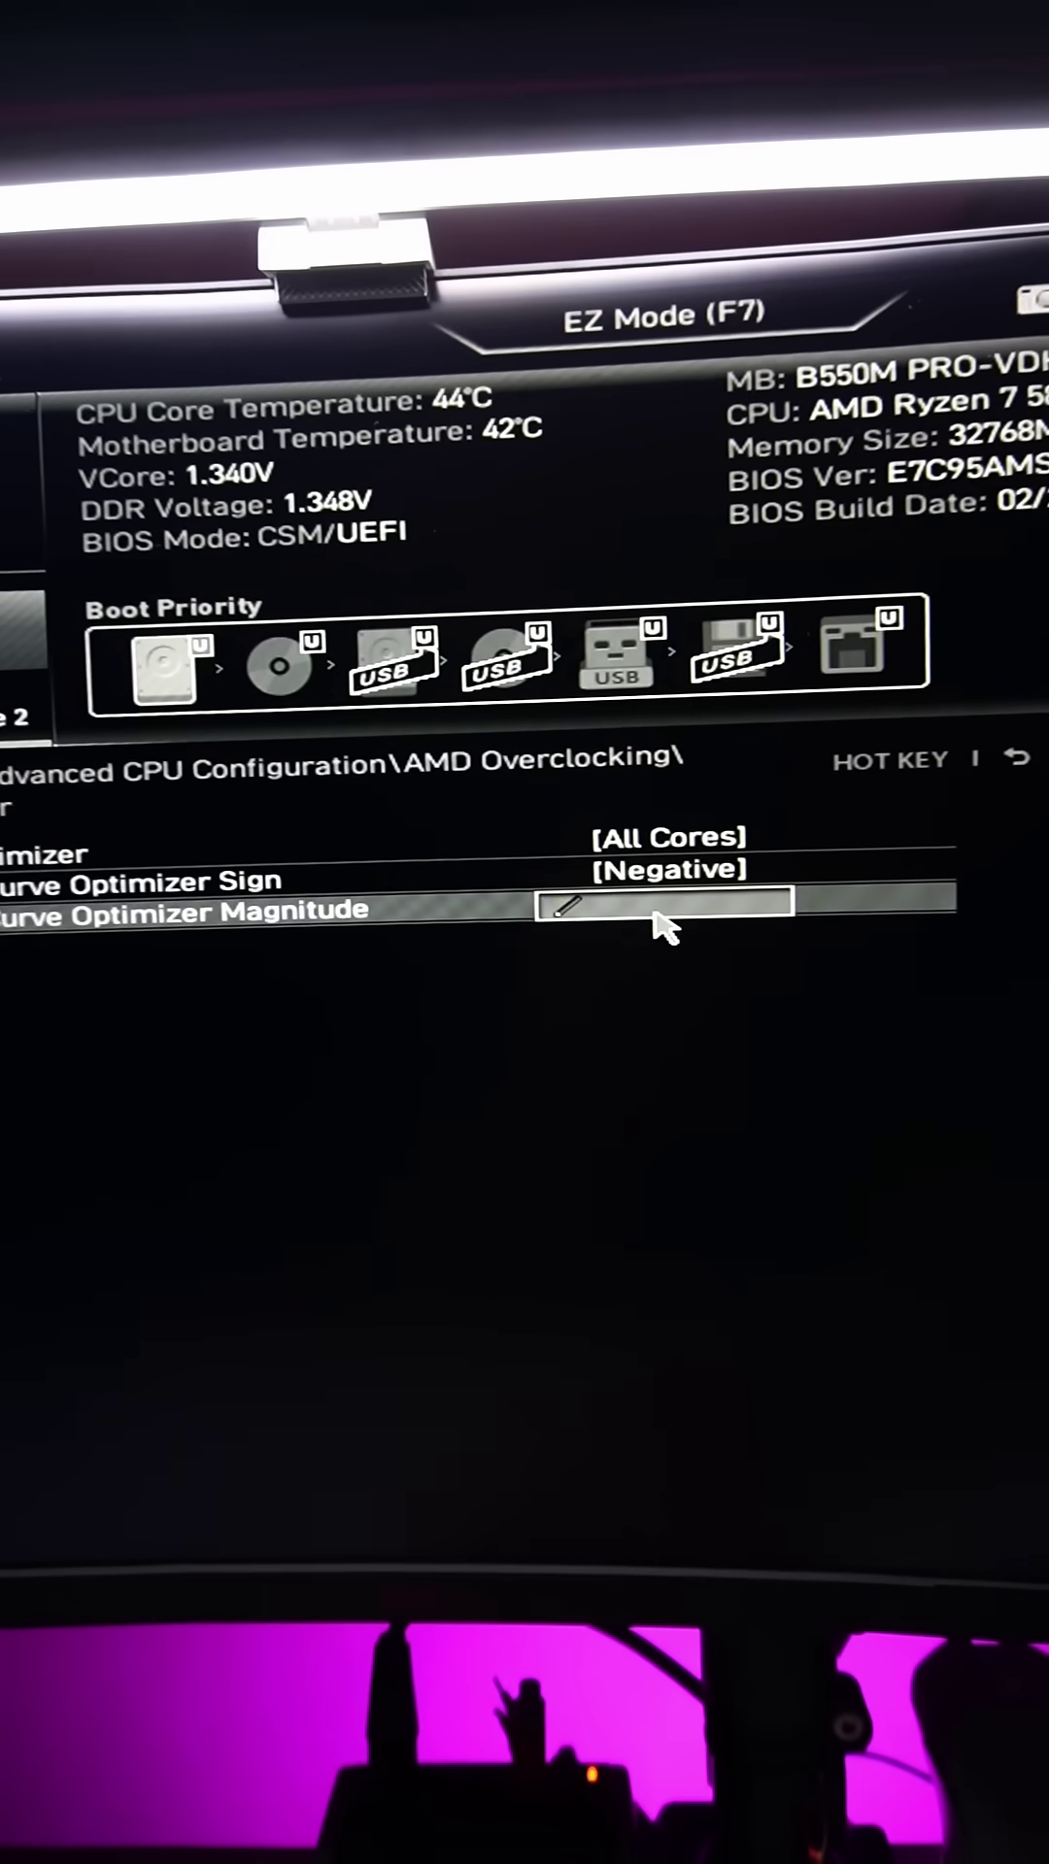
text(26)
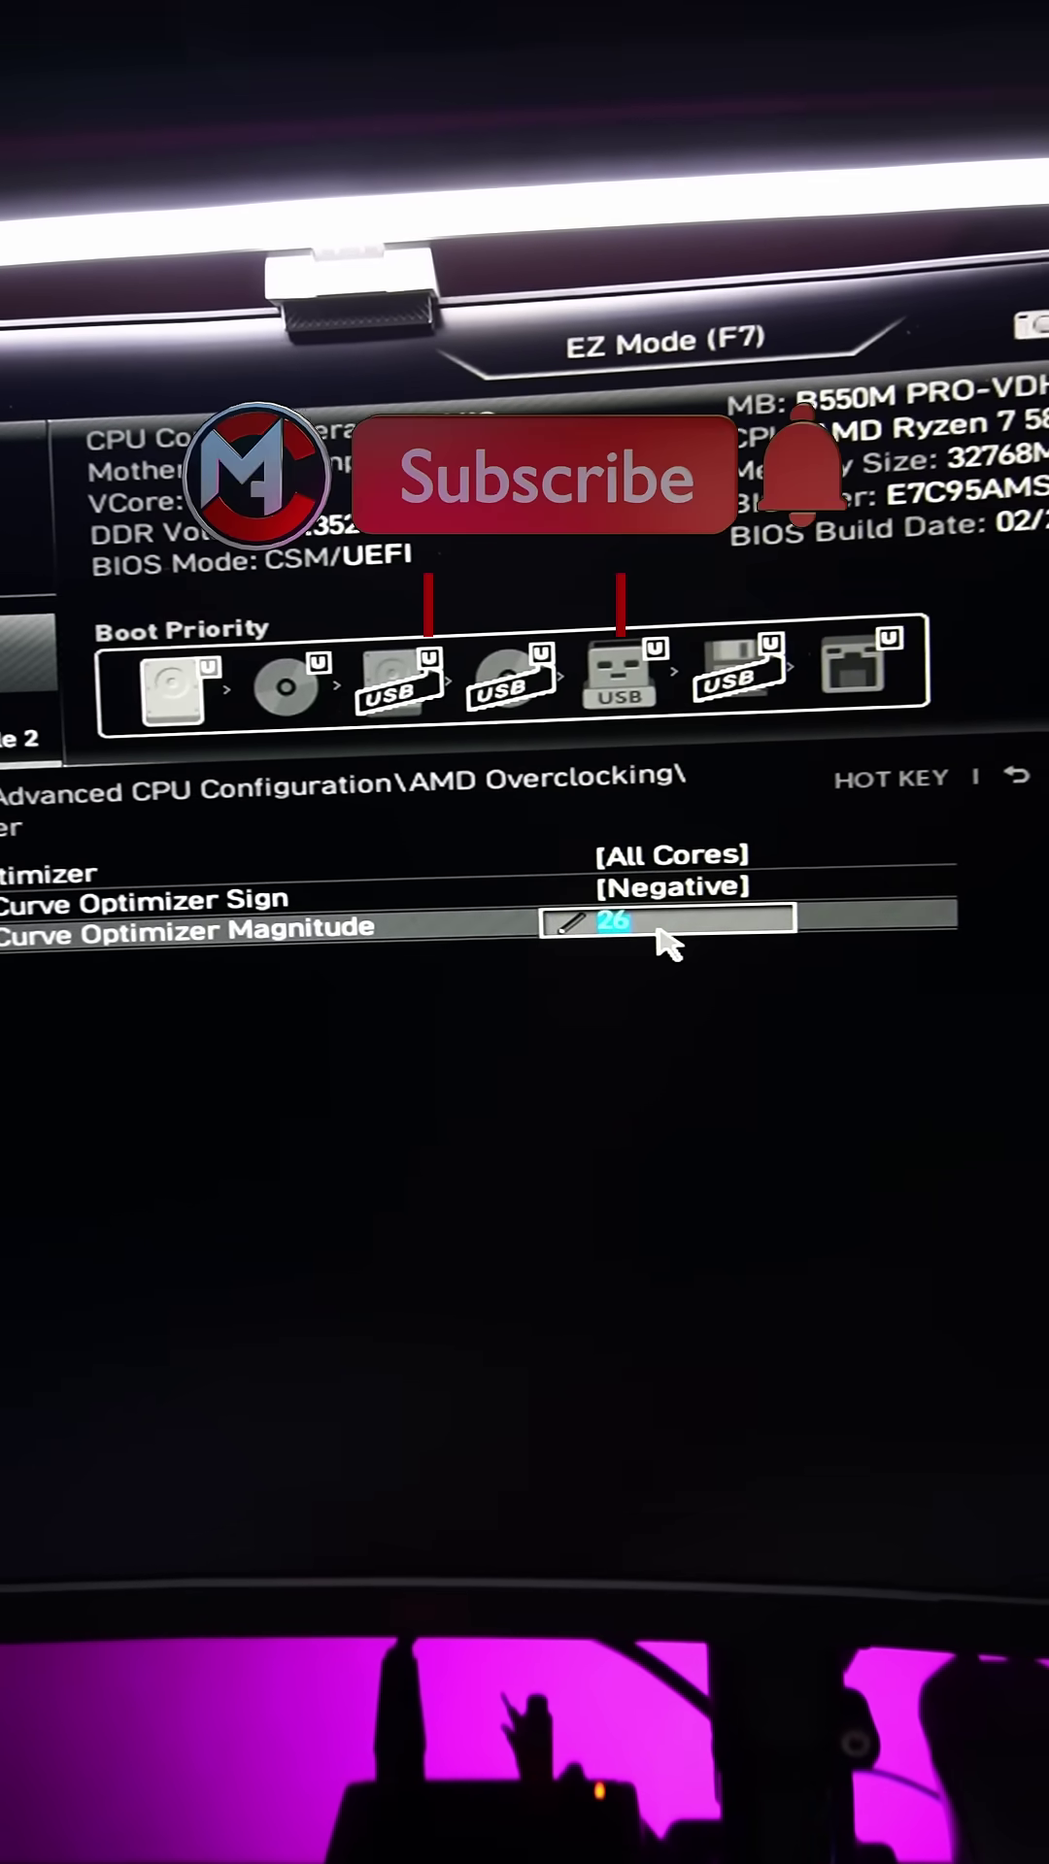